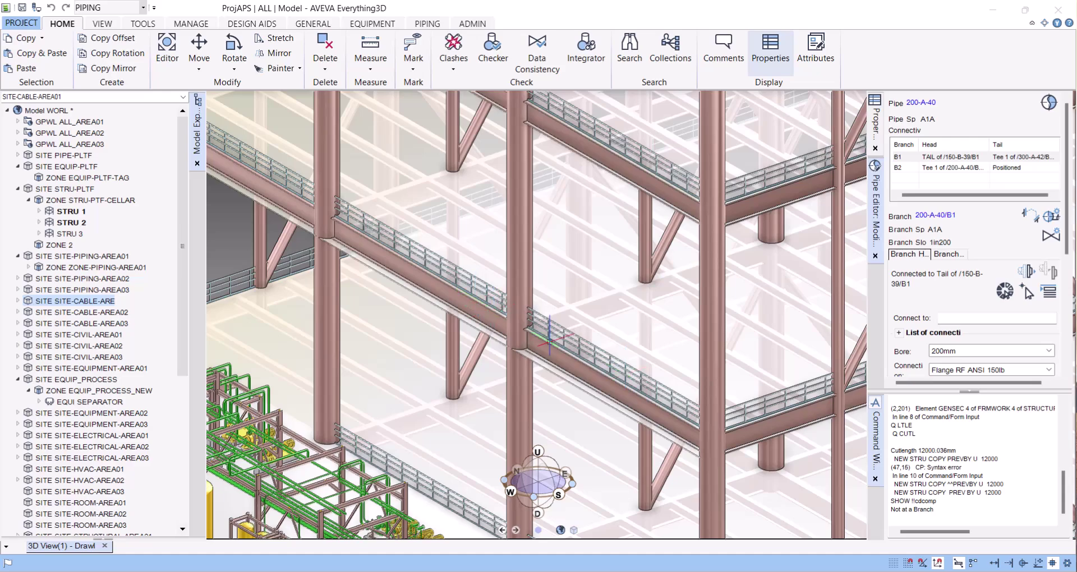
- Run SHOW !!cdcomp in the Command Window and dismiss the resulting 'Not at a Branch' error
scroll(533, 316, "down", 3)
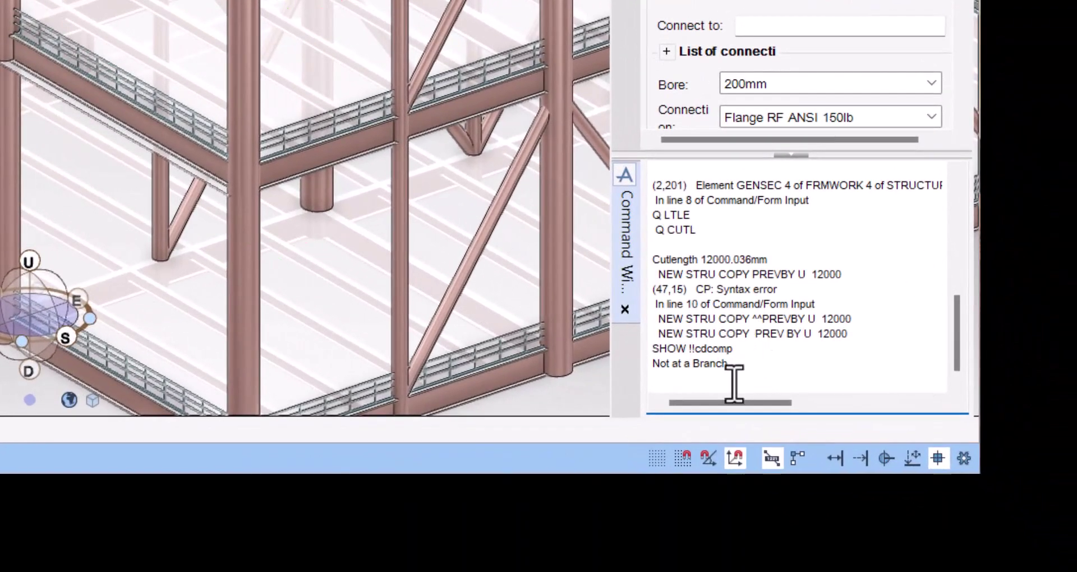
type("SHOW !!cdcom")
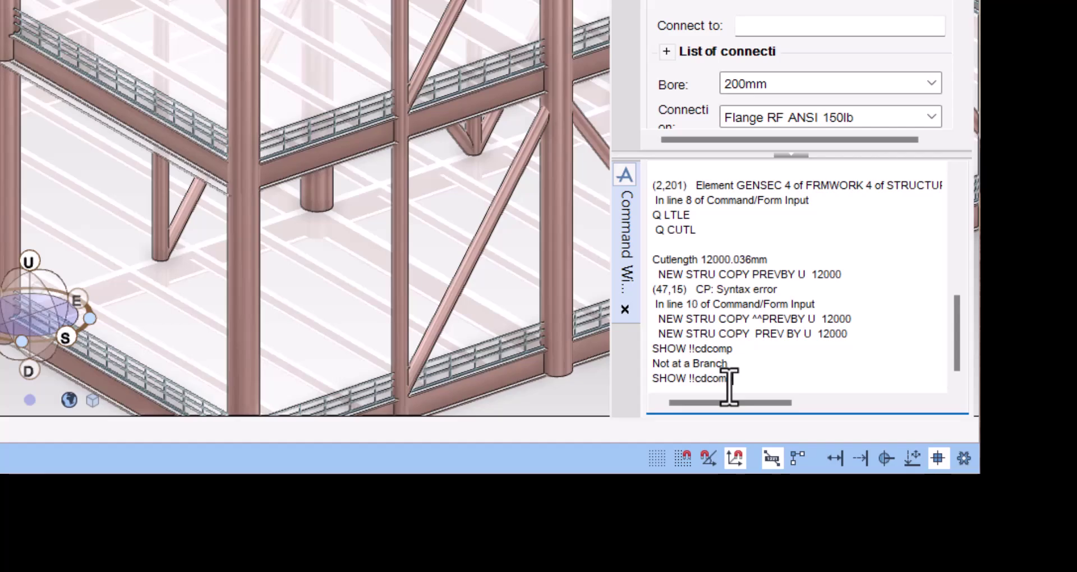
type("p")
key("Return")
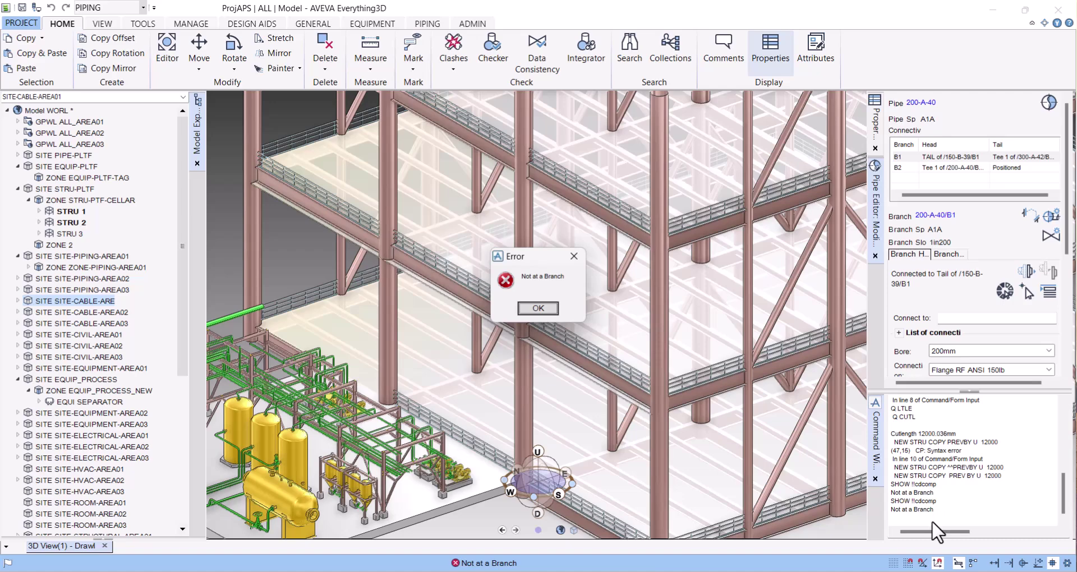
left_click(539, 309)
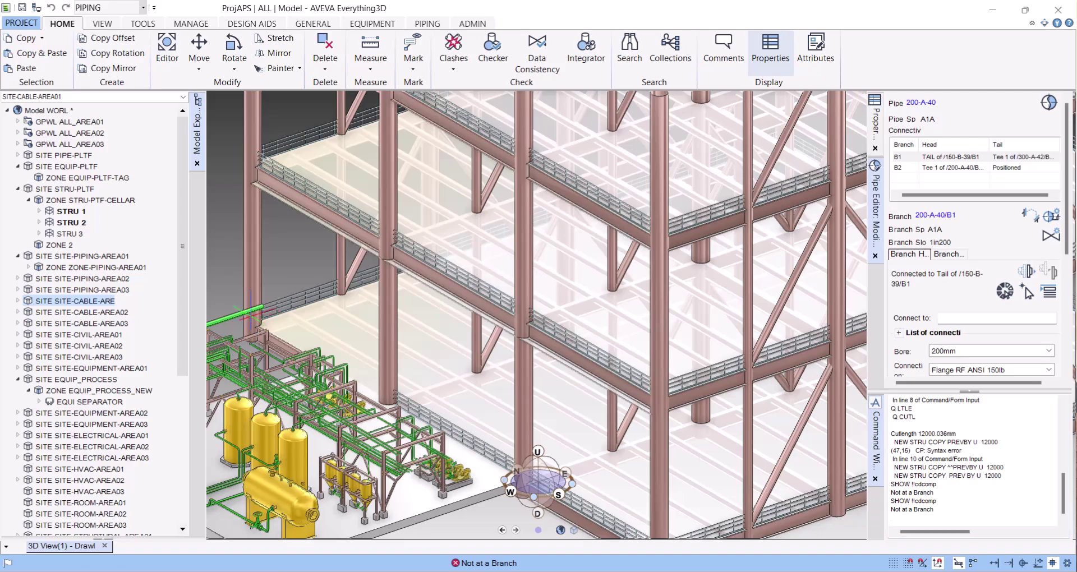
- Make ELBOW 1 of pipe 100-LAYOUT300-310 current and rerun SHOW !!cdcomp to open the Piping Component form
left_click(251, 309)
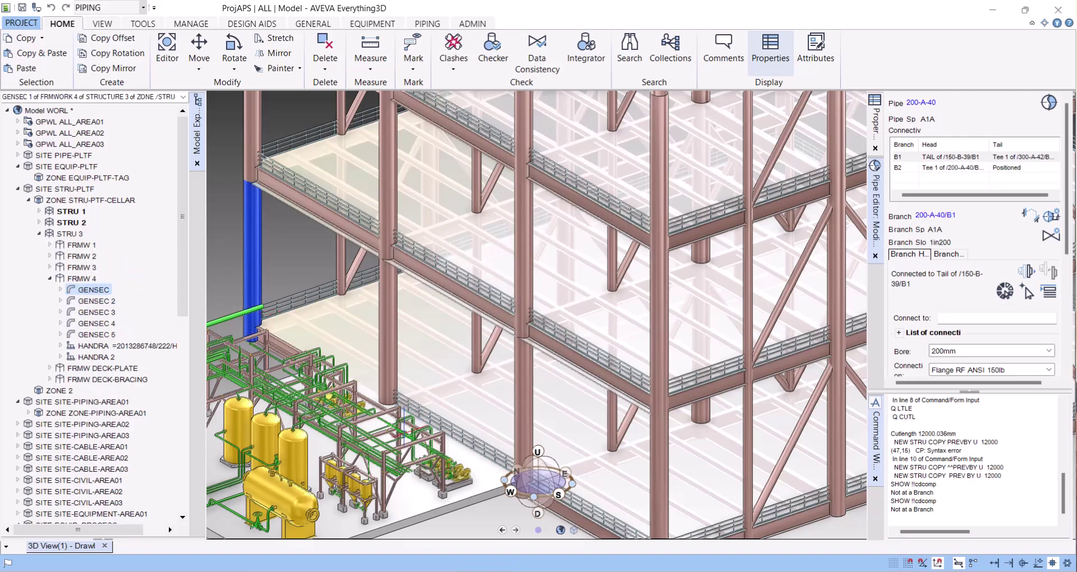
scroll(404, 420, "up", 5)
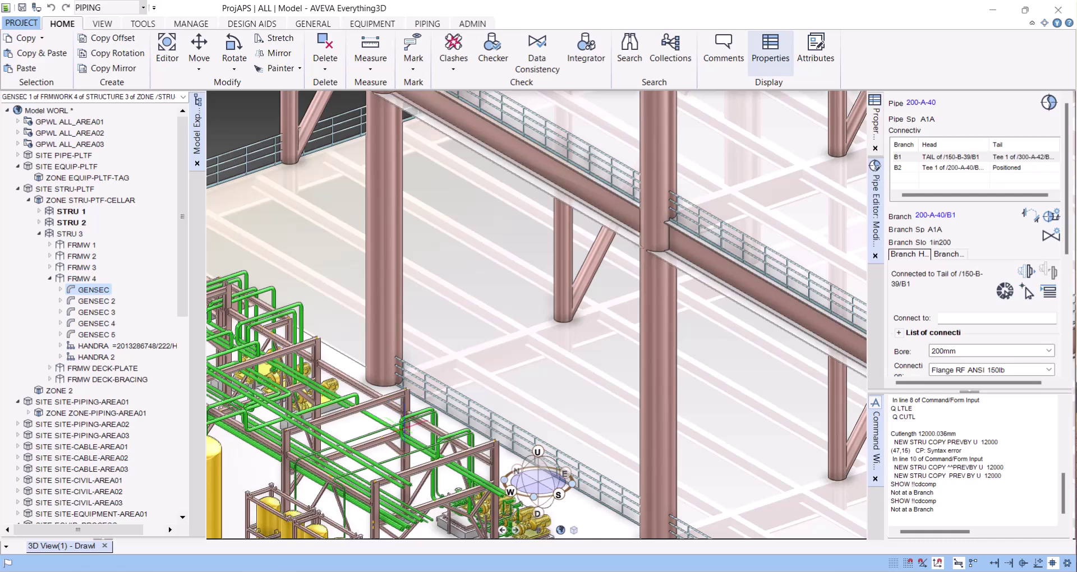
left_click(398, 418)
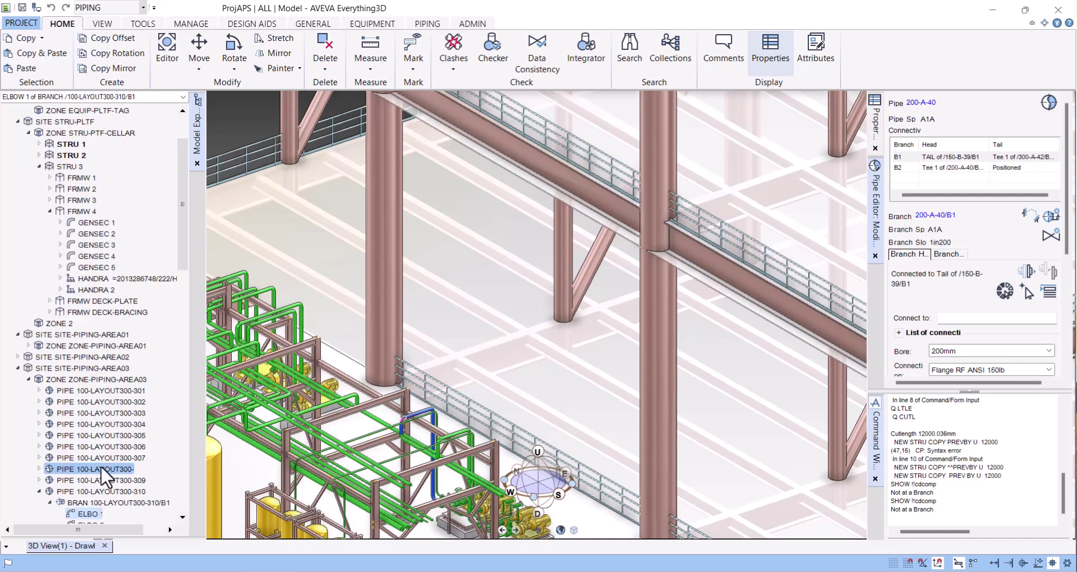
left_click(953, 504)
key("Up")
key("Return")
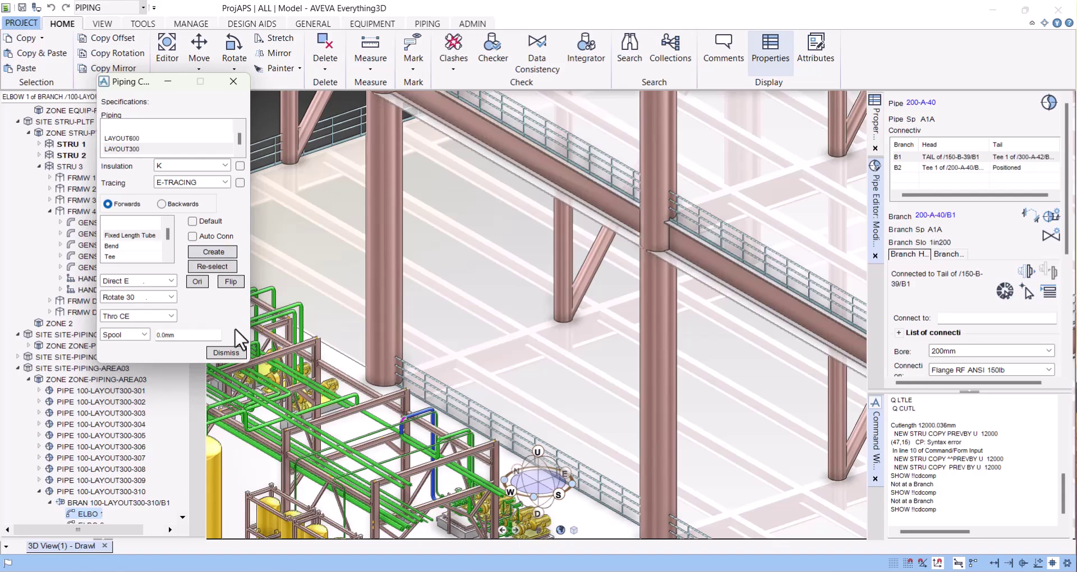
- Move the Piping Components form right over the 3D view, keeping the discipline set to PIPING
left_click_drag(140, 95, 337, 105)
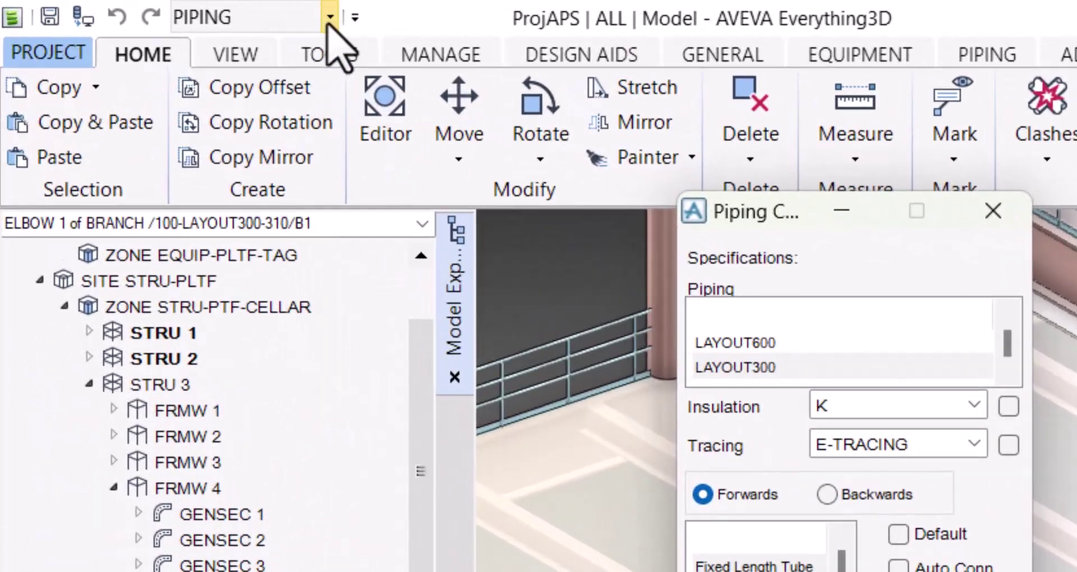
left_click(330, 17)
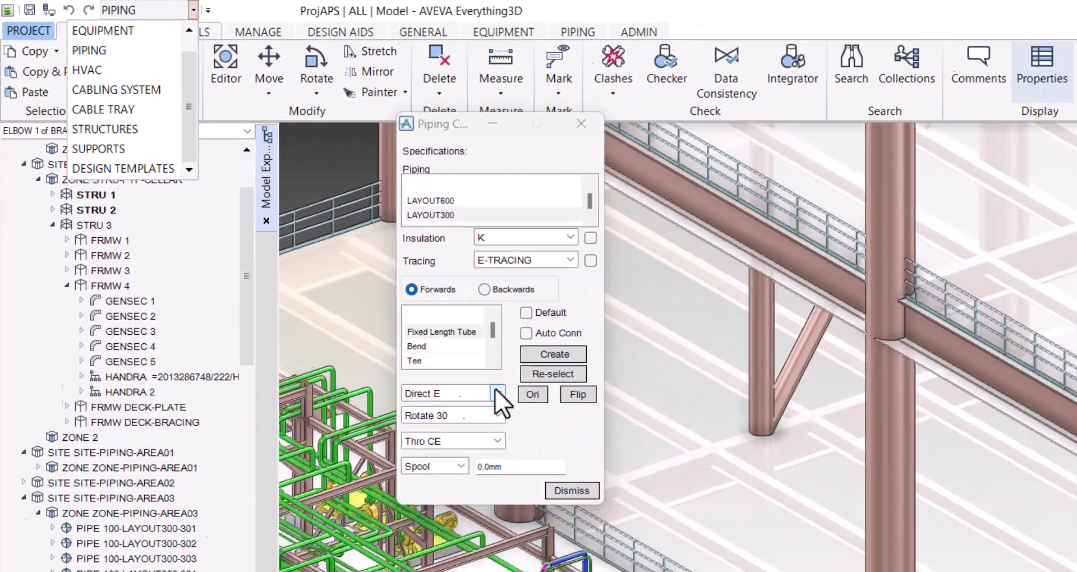
left_click(830, 334)
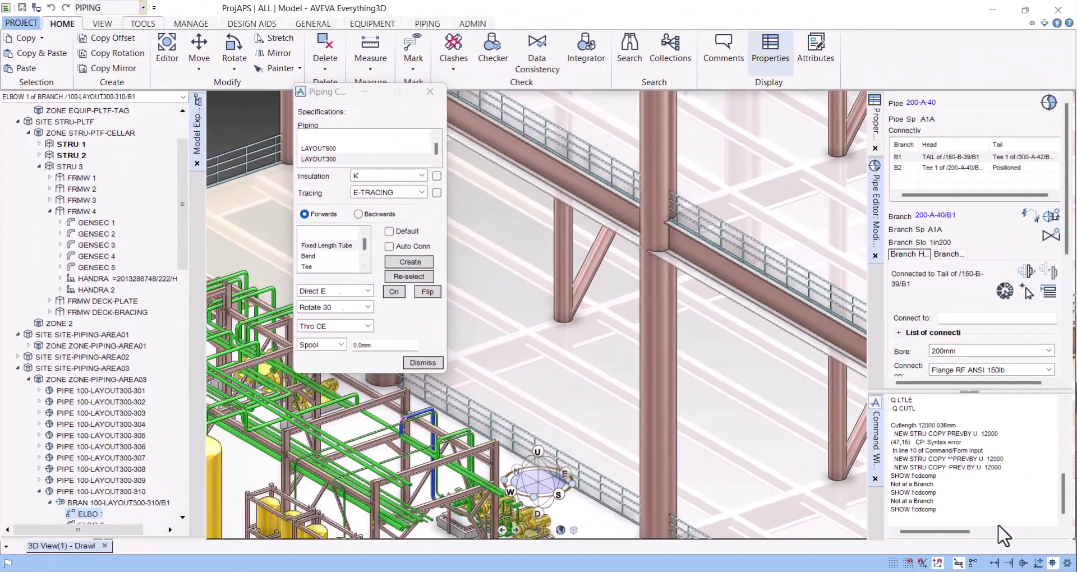
left_click(956, 518)
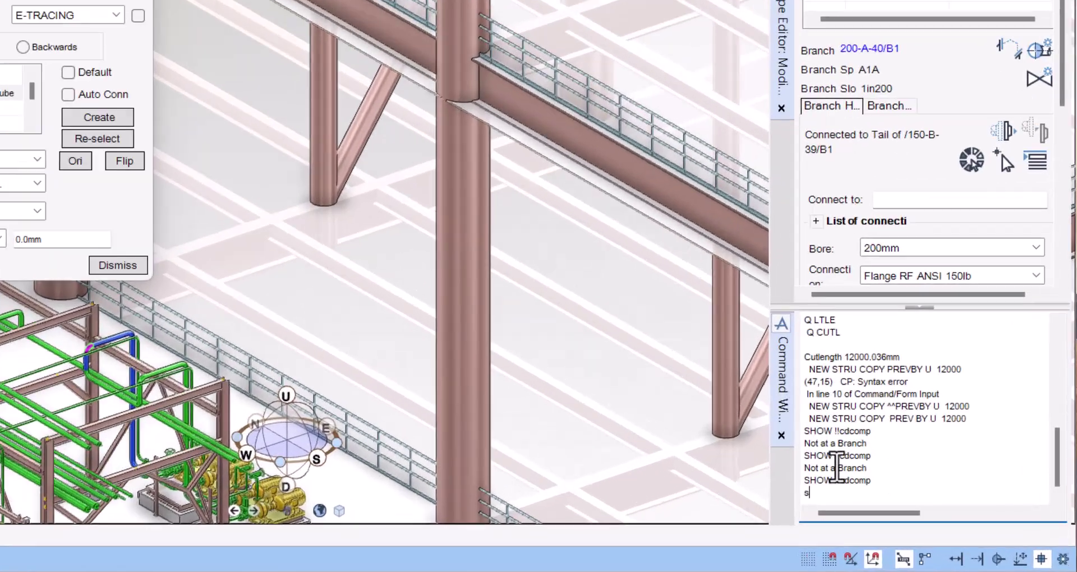
- Run show !!CDClist to open the Lists/Collections form, currently showing No list
type("show !!")
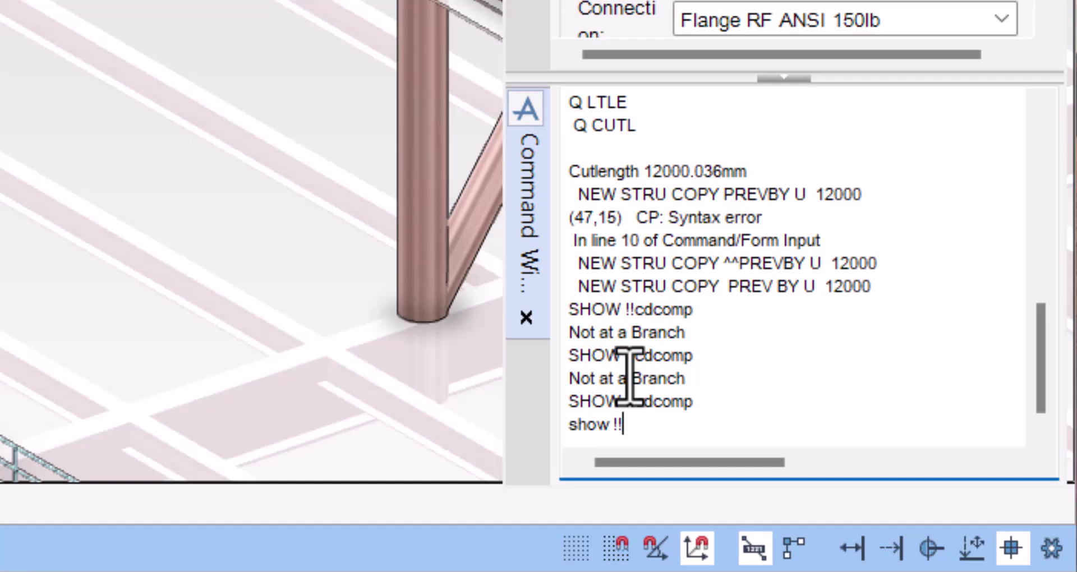
type("ll")
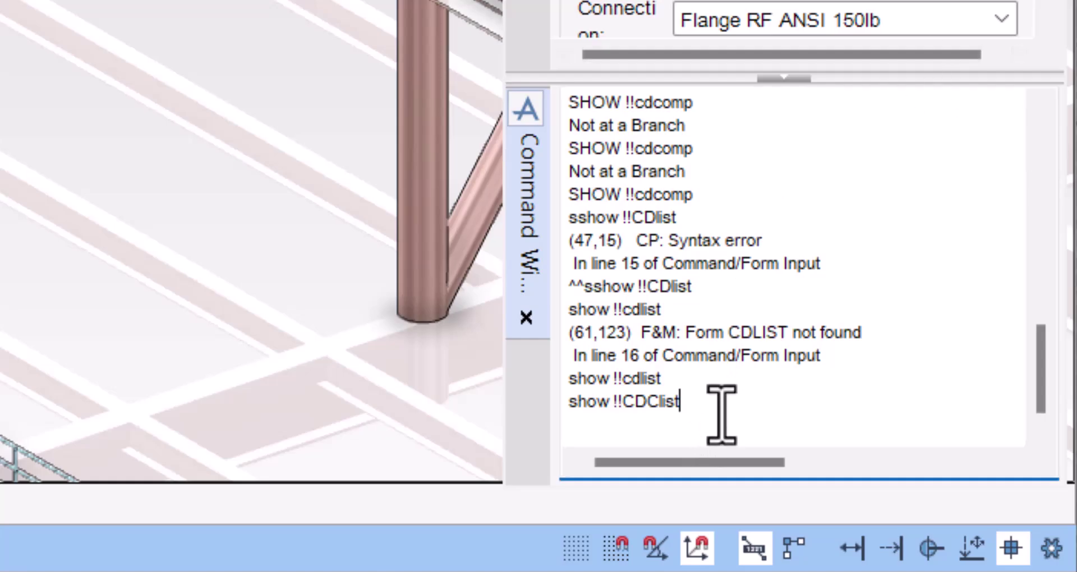
double_click(721, 415)
key("Return")
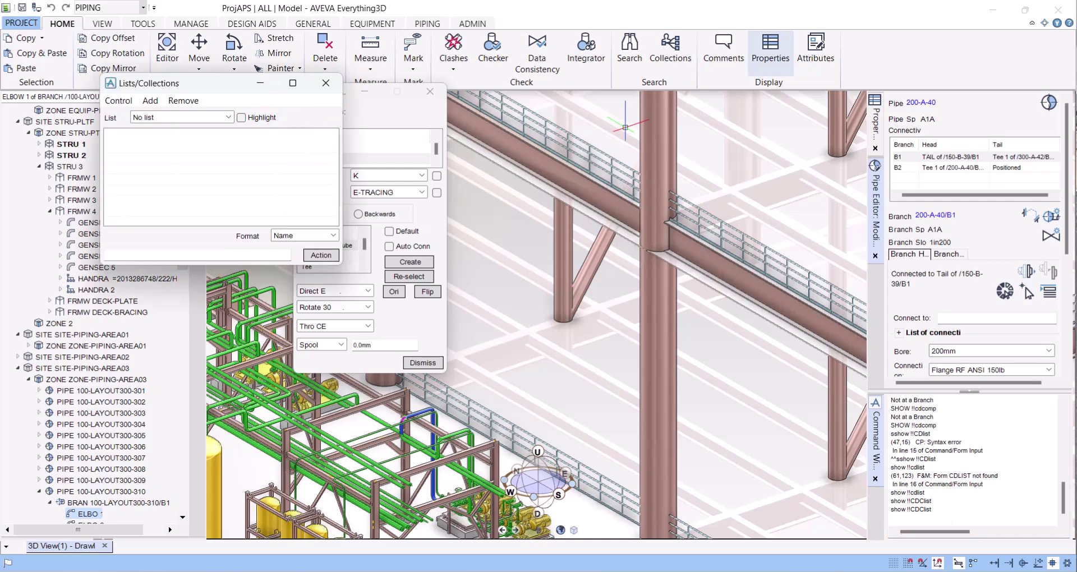
- Reposition Lists/Collections, create a new list described as '12', and start adding identified elements
left_click_drag(212, 86, 639, 124)
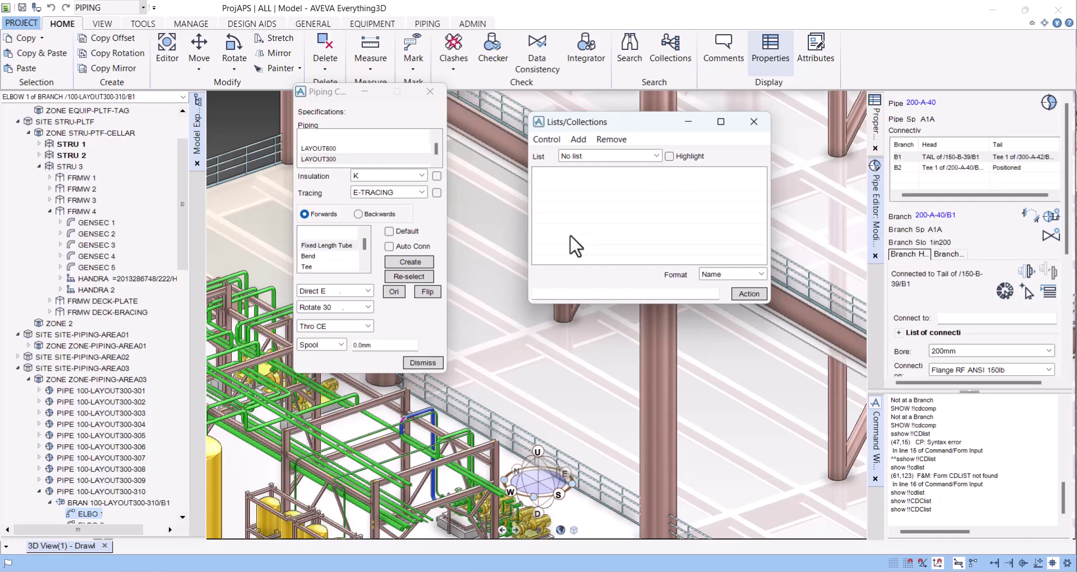
left_click_drag(641, 124, 606, 104)
left_click(544, 122)
left_click(555, 194)
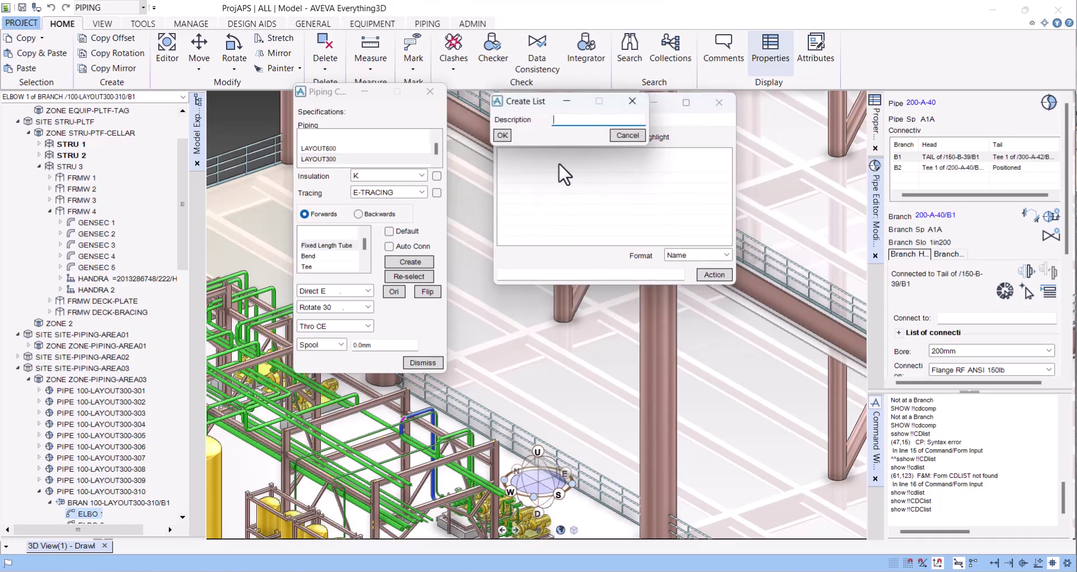
left_click(505, 135)
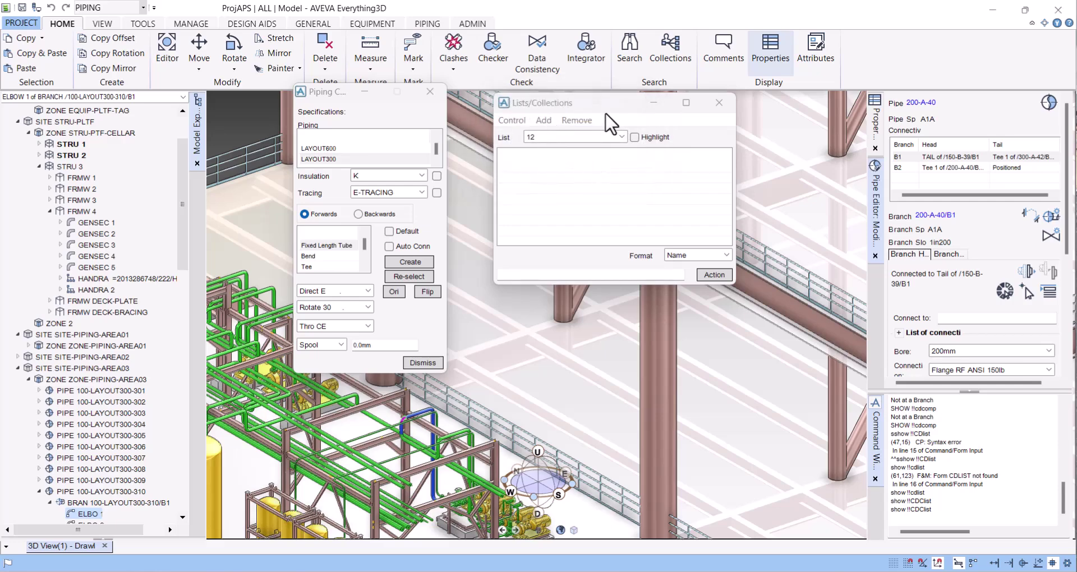
left_click(543, 120)
left_click(602, 165)
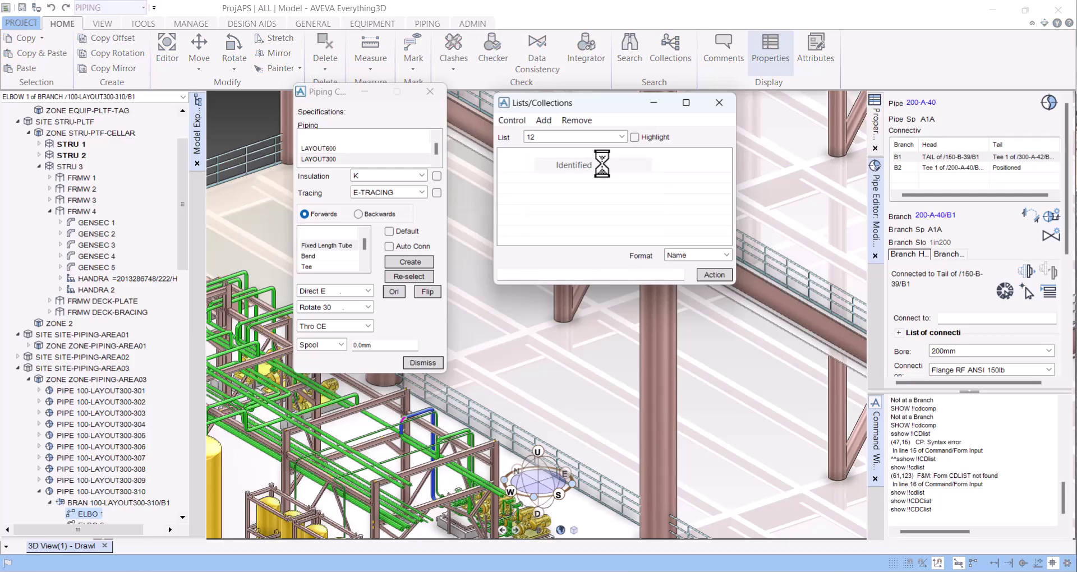
- Pick three red columns and the diagonal brace in the 3D view for list 12
scroll(778, 183, "down", 5)
scroll(798, 159, "down", 4)
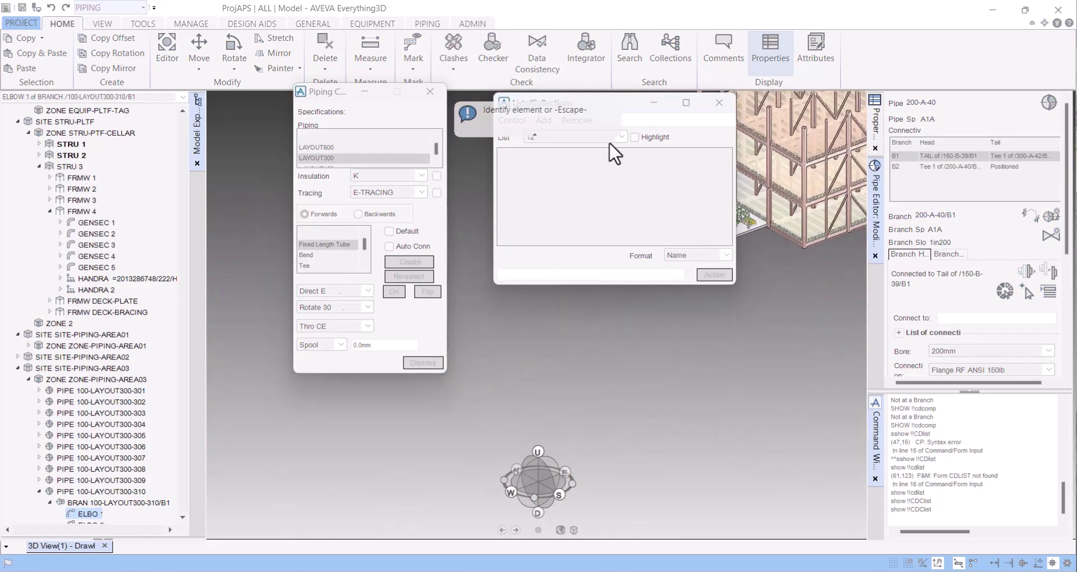
scroll(826, 160, "down", 4)
scroll(829, 120, "up", 10)
scroll(798, 275, "down", 6)
scroll(783, 306, "up", 6)
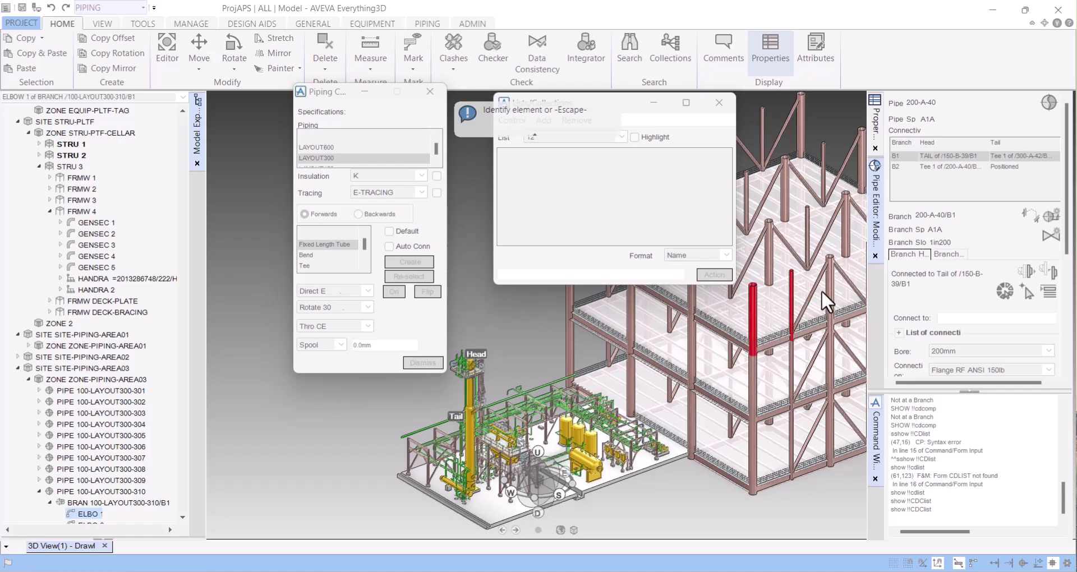
scroll(846, 231, "up", 3)
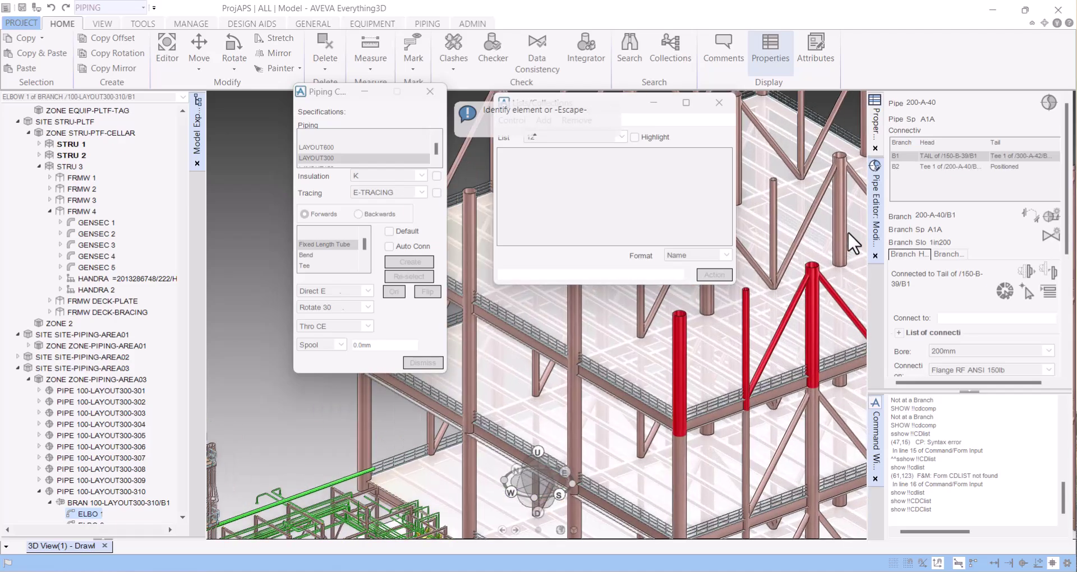
scroll(847, 231, "up", 1)
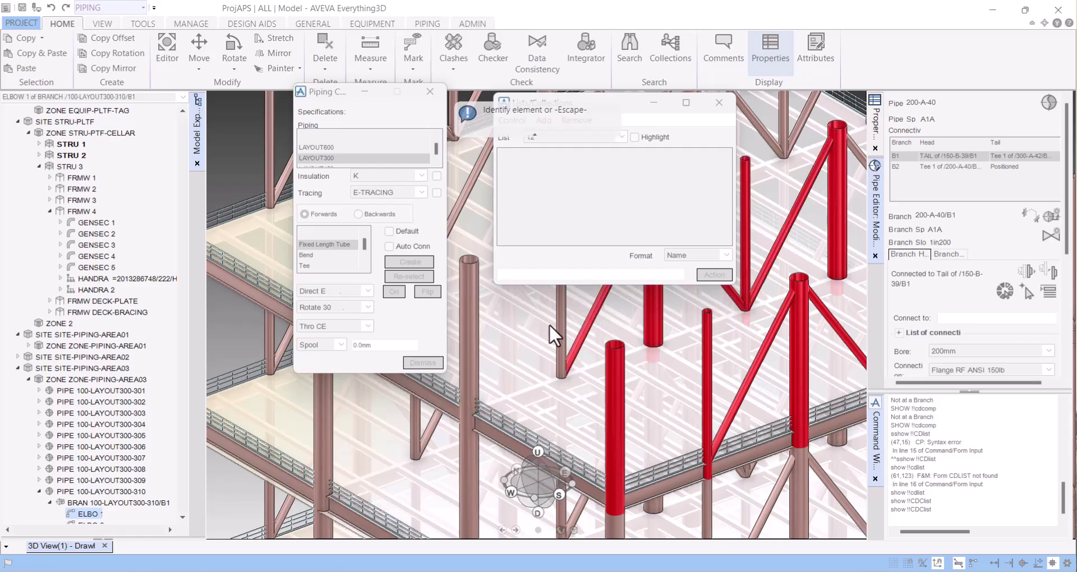
scroll(665, 294, "down", 3)
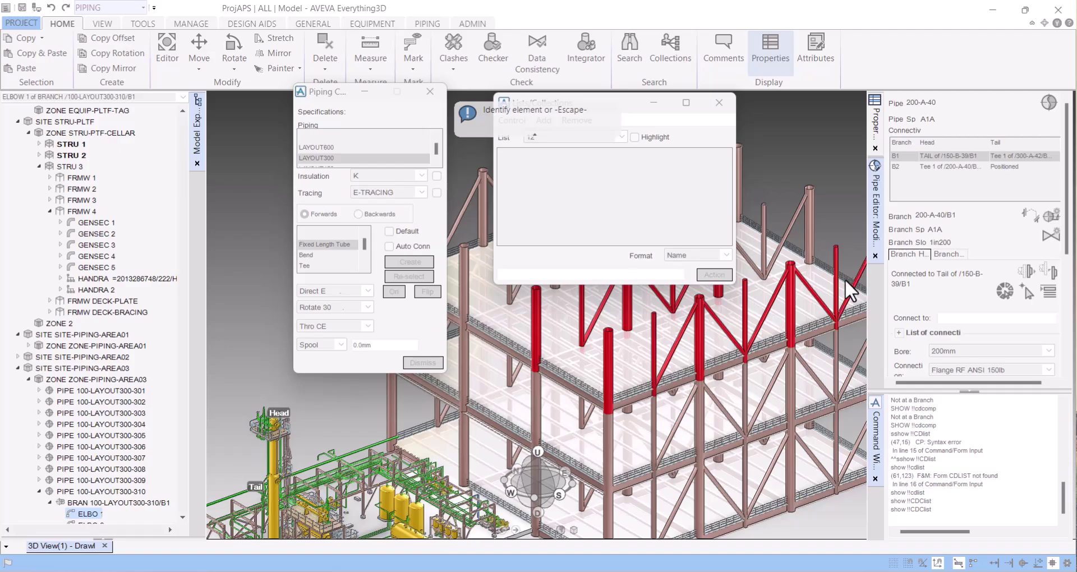
scroll(849, 275, "down", 3)
scroll(855, 261, "up", 5)
scroll(771, 304, "down", 3)
scroll(819, 295, "up", 6)
scroll(830, 318, "down", 3)
scroll(817, 331, "up", 6)
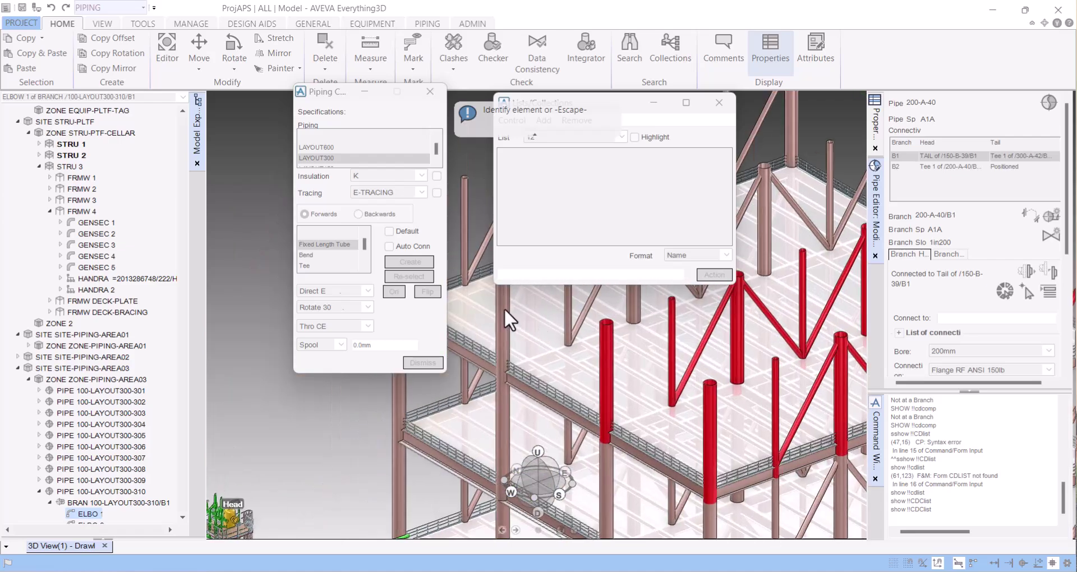
scroll(504, 308, "down", 3)
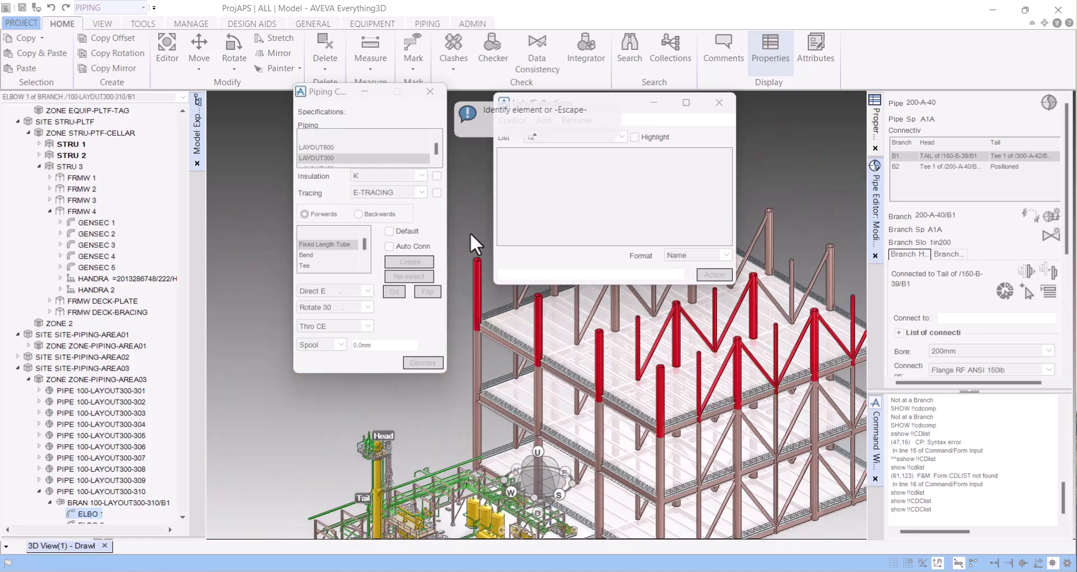
scroll(592, 314, "up", 3)
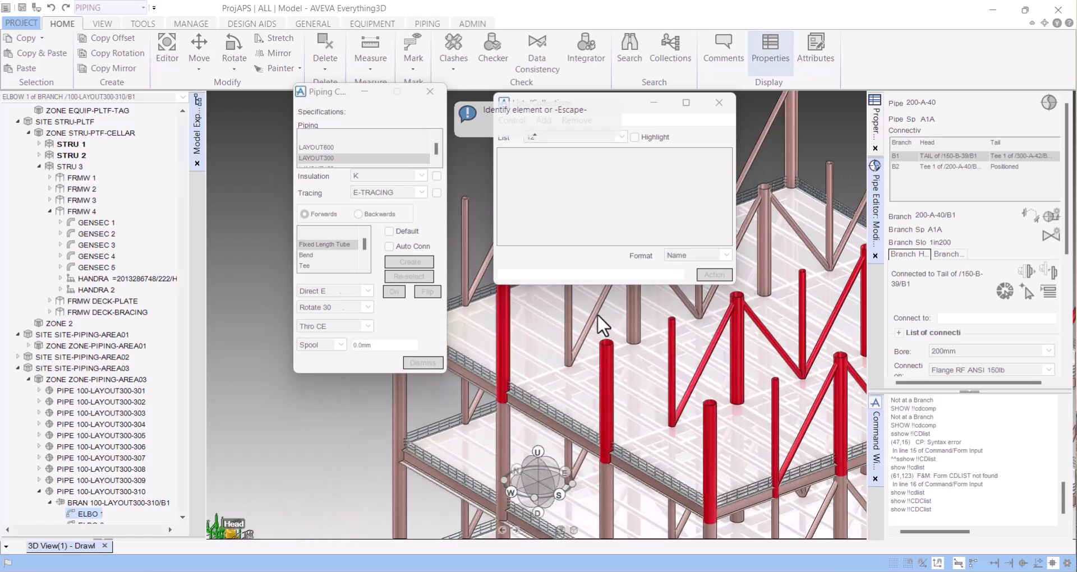
left_click(568, 308)
left_click(635, 317)
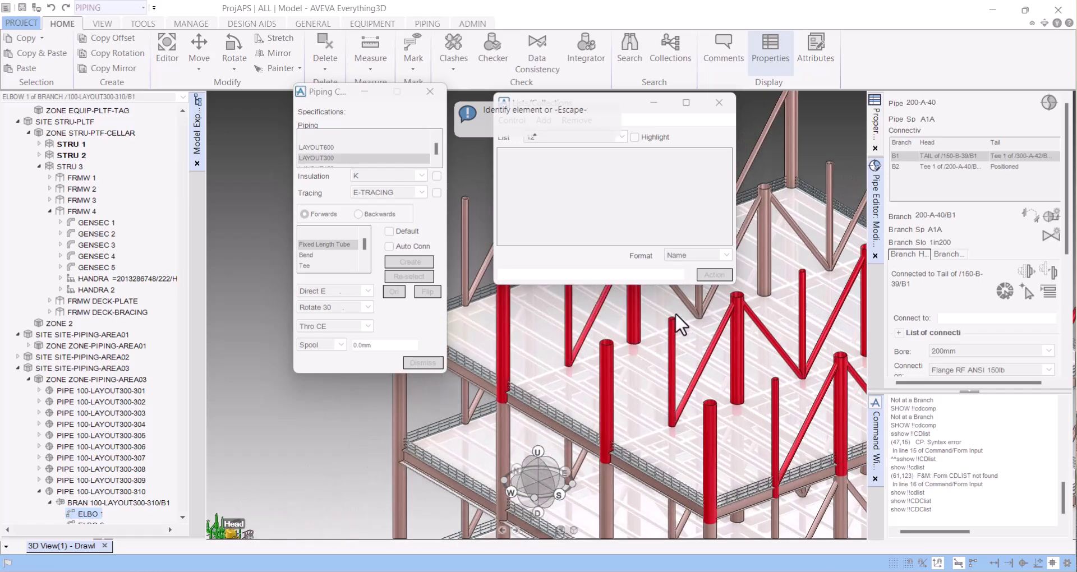
left_click(705, 296)
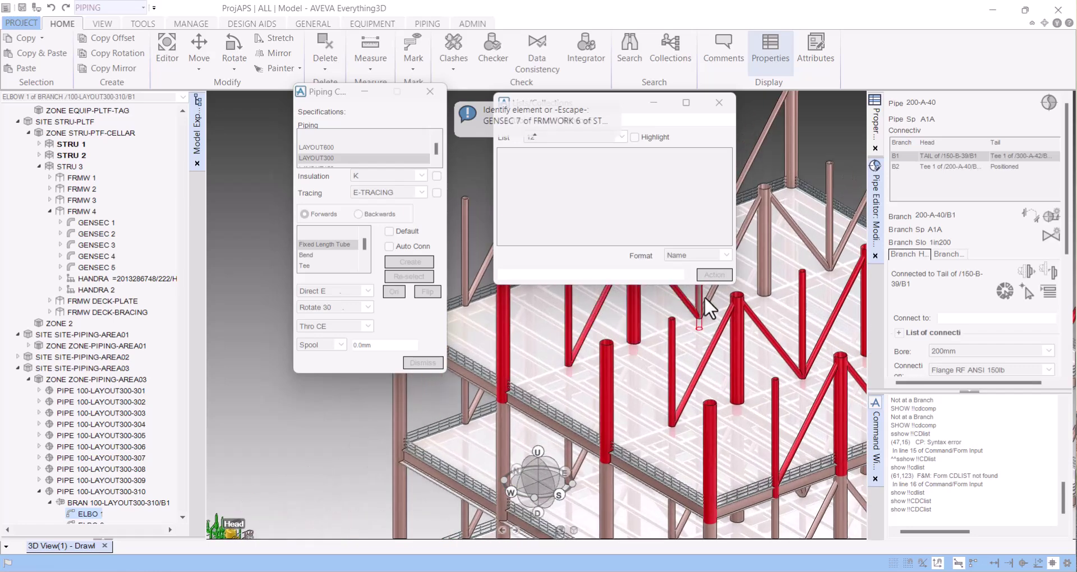
left_click(763, 262)
- Finish picking so list 12 fills with the selected GENSEC members
scroll(825, 207, "down", 3)
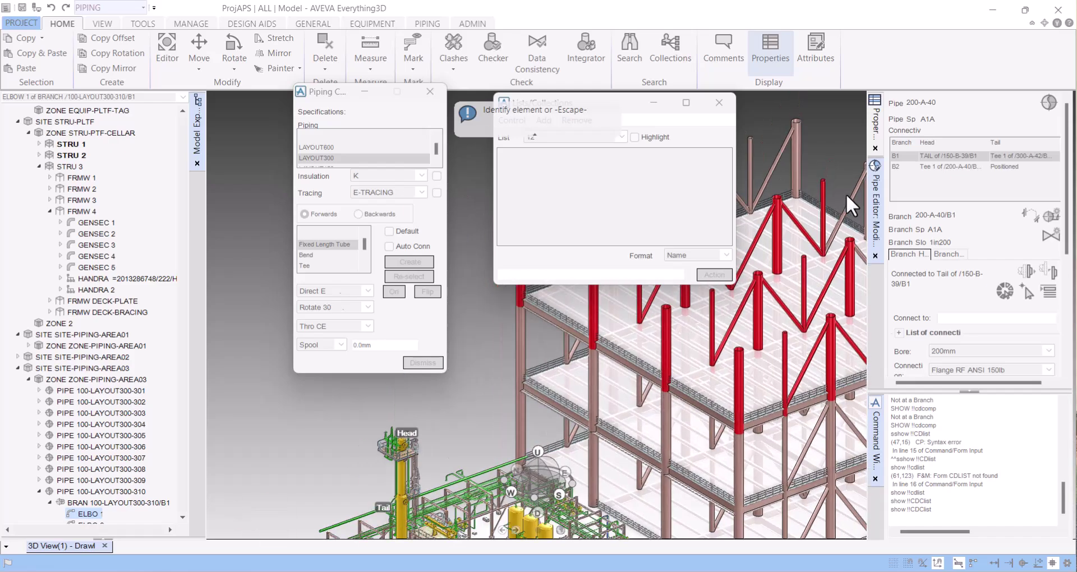
scroll(810, 203, "down", 5)
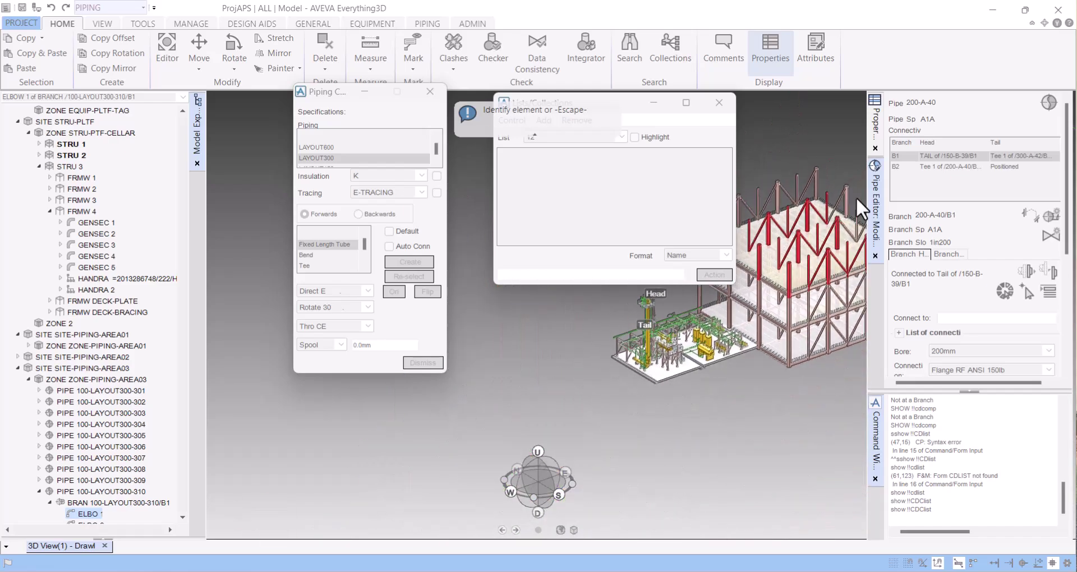
scroll(850, 199, "up", 8)
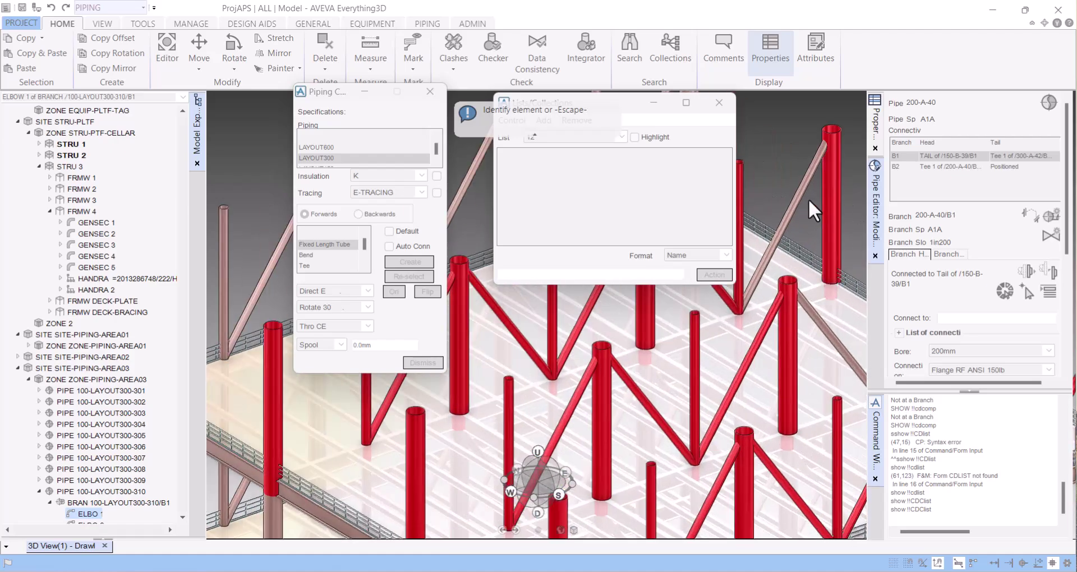
left_click(705, 291)
- Run 'delete gessec' on the list, dismiss the syntax error, and correct it to 'delete gensec'
left_click(533, 274)
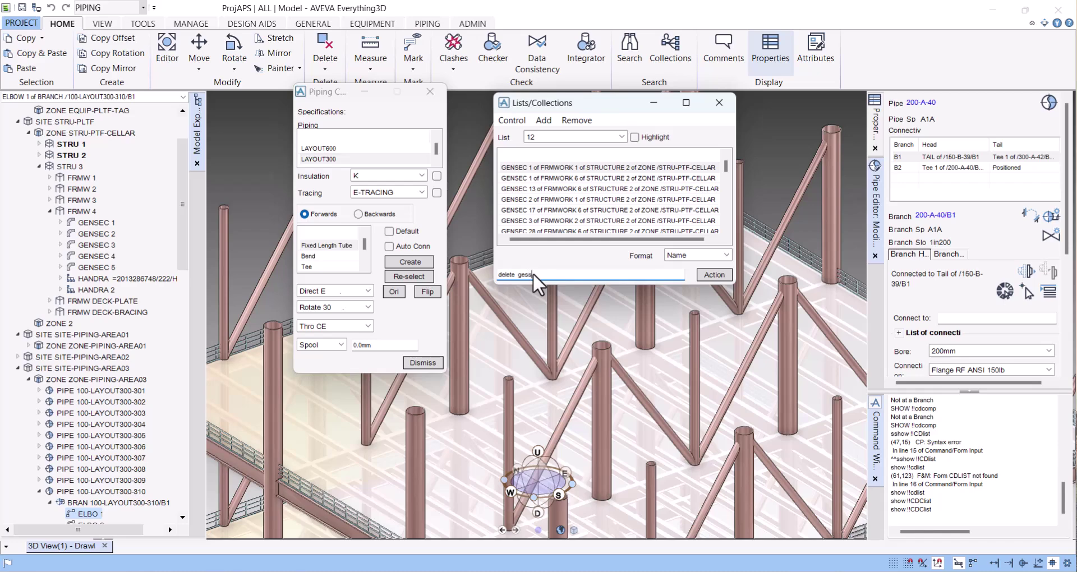
key("Tab")
left_click(710, 274)
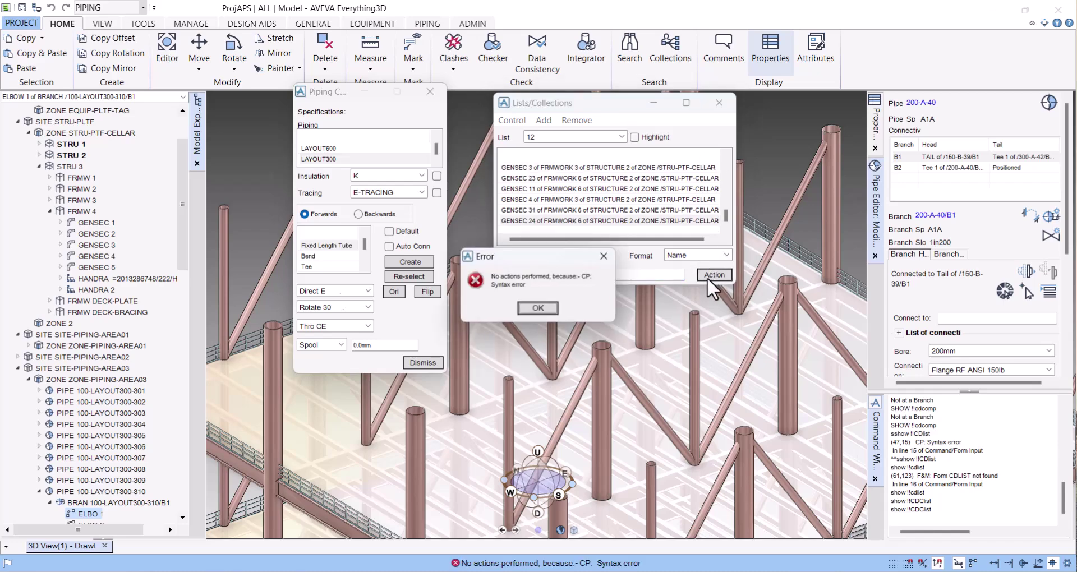
left_click(534, 304)
left_click(527, 274)
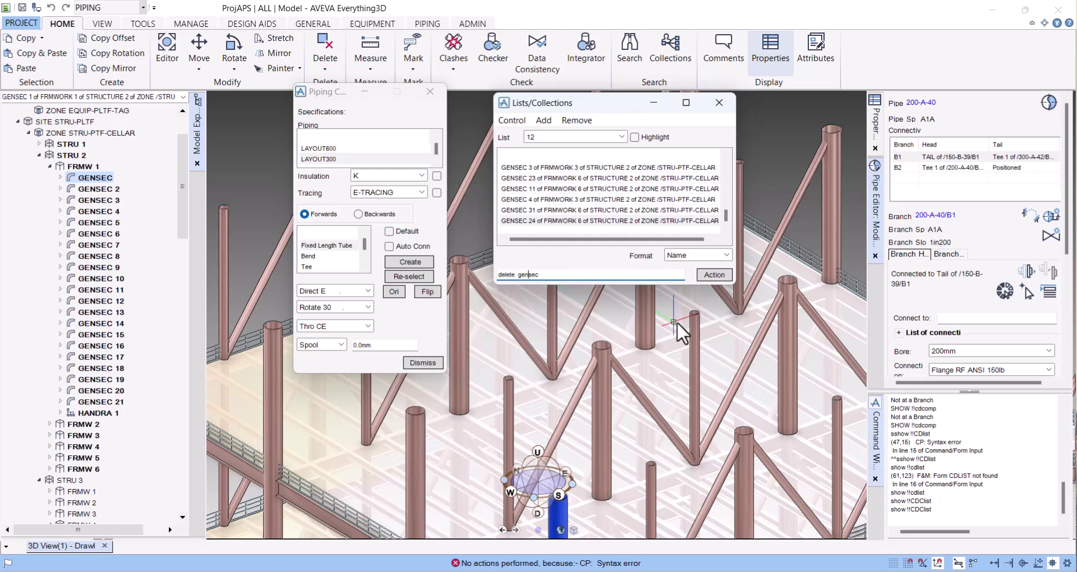
- Run 'delete gensec' on list 12 to delete the listed columns from the model
left_click(717, 277)
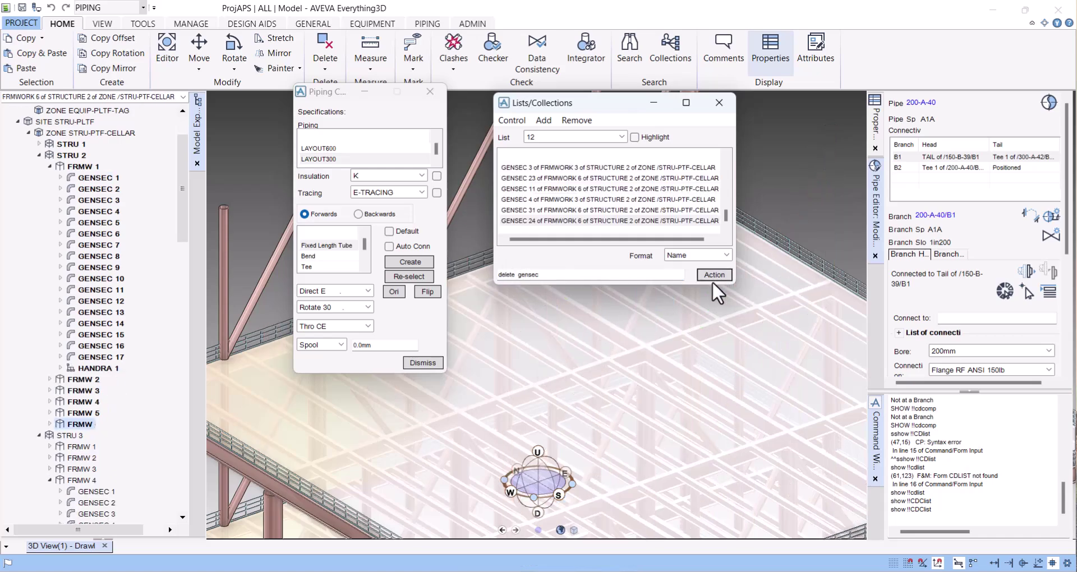
scroll(701, 348, "down", 5)
scroll(712, 332, "down", 1)
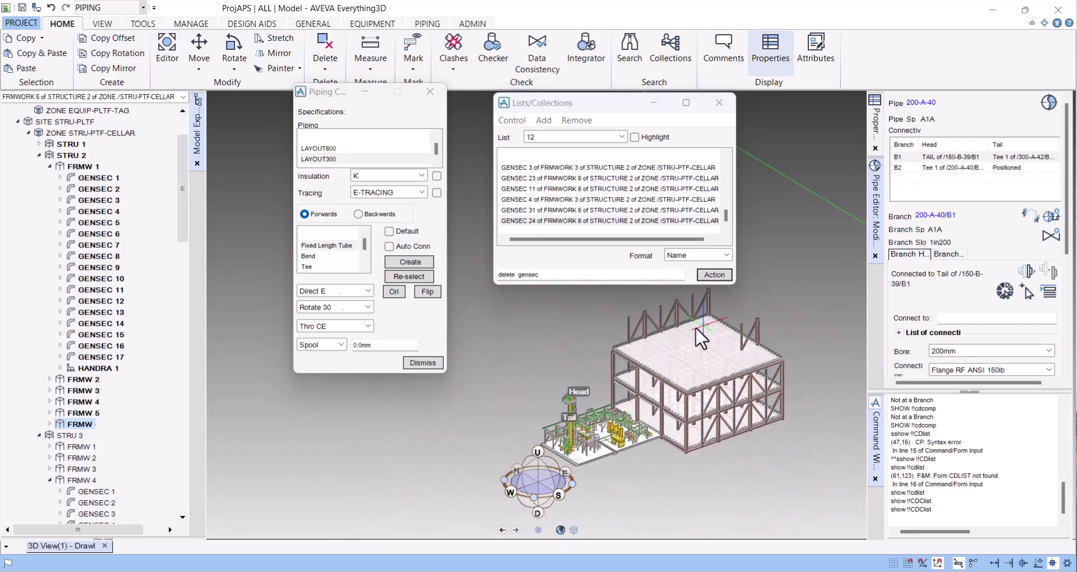
- Remove all entries from list 12 and move the Lists/Collections window aside
left_click(577, 120)
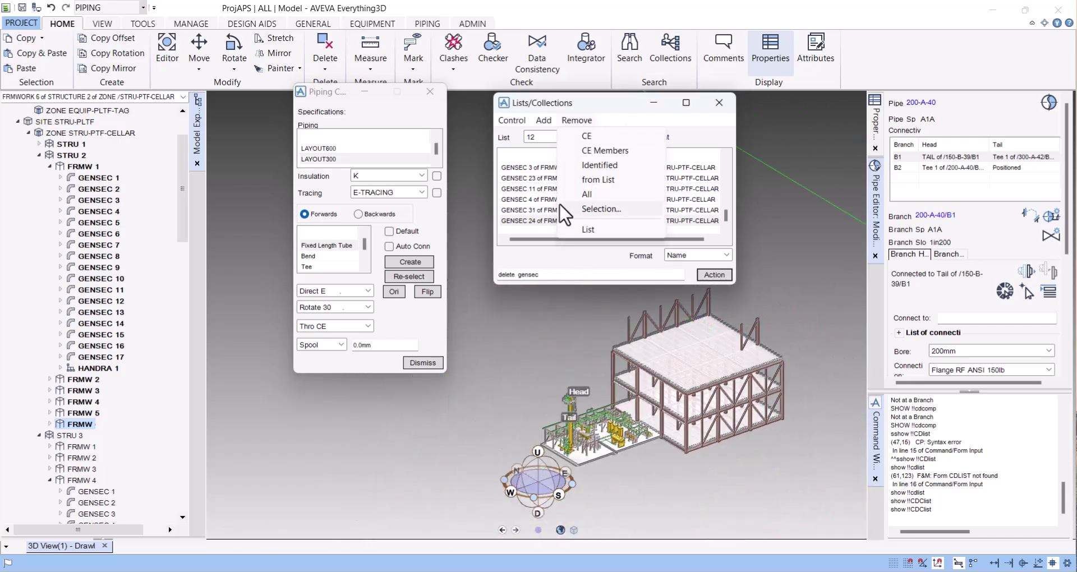
left_click(584, 200)
left_click_drag(578, 107, 332, 100)
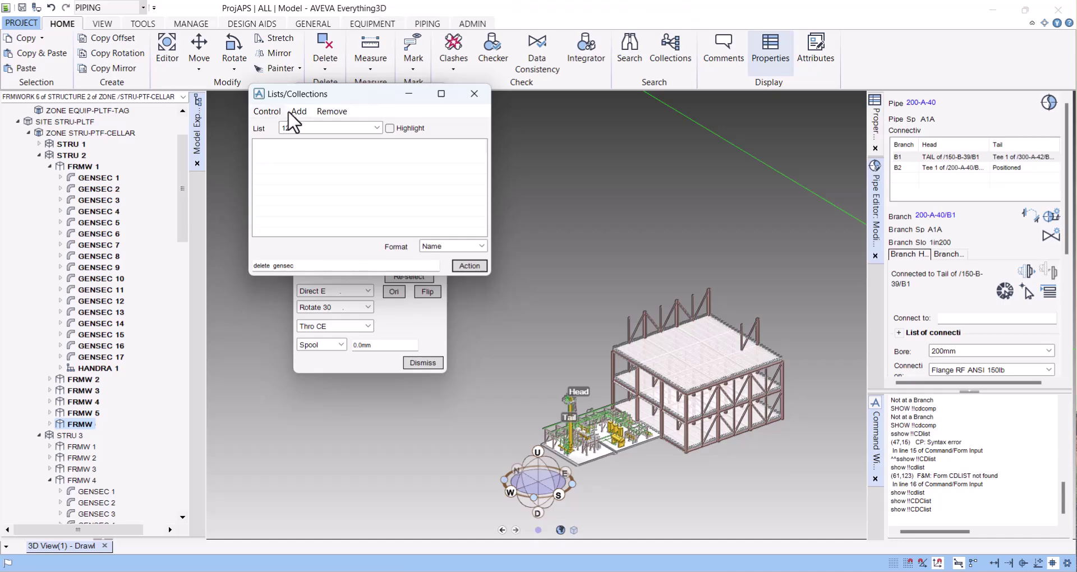
left_click(299, 111)
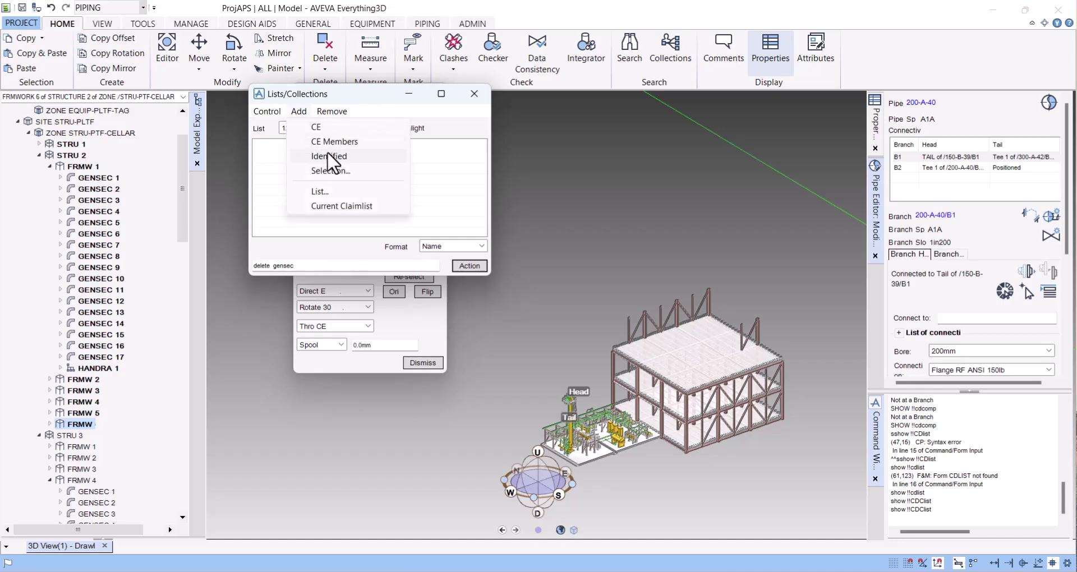
- Pick the corner, tall, middle and leftmost rooftop posts and their braces into list 12
left_click(333, 157)
scroll(746, 337, "up", 5)
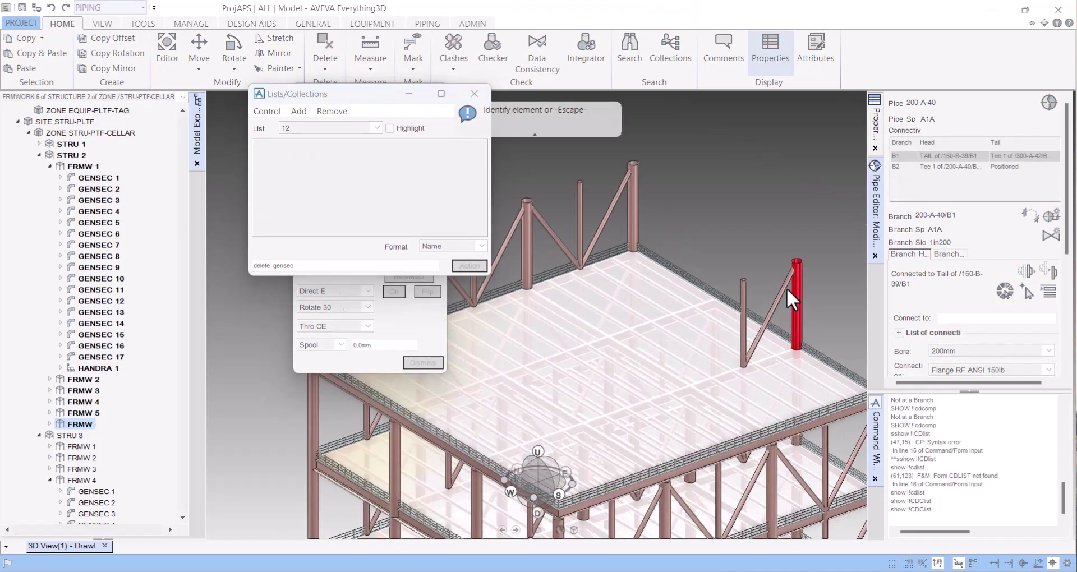
left_click(741, 292)
left_click(633, 209)
left_click(597, 219)
left_click(557, 232)
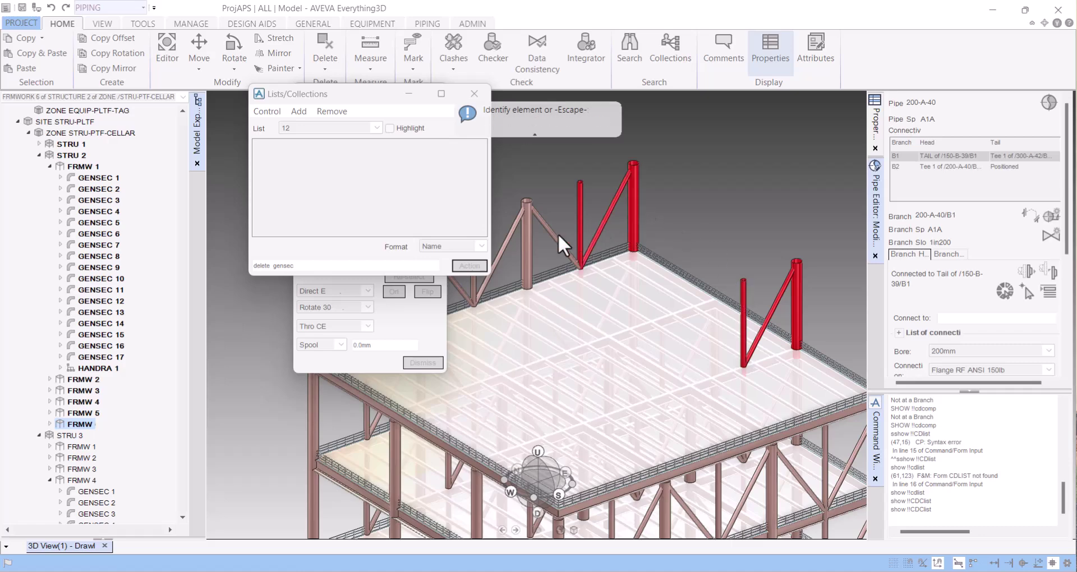
left_click(530, 225)
- Pick the remaining thin and left rooftop posts with their adjacent braces, then finish picking
scroll(610, 272, "down", 4)
scroll(538, 240, "down", 2)
scroll(548, 242, "up", 6)
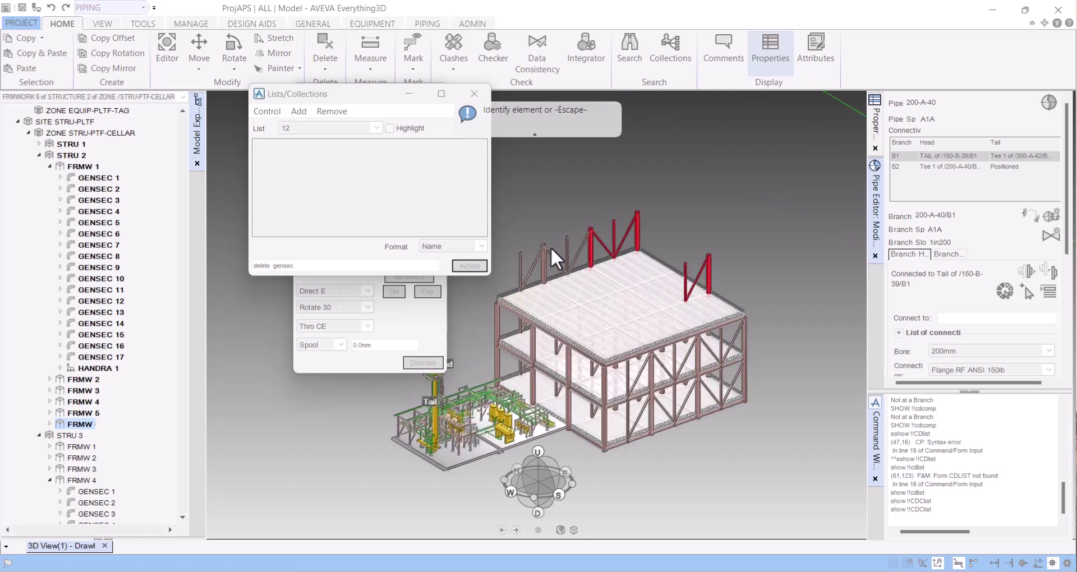
left_click(601, 263)
left_click(642, 265)
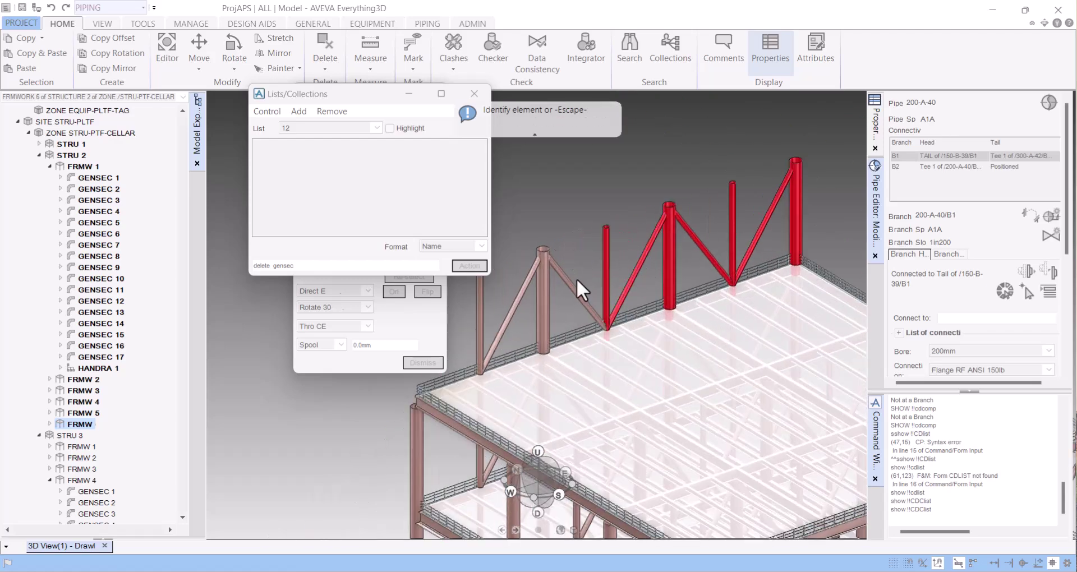
left_click(540, 281)
left_click(571, 283)
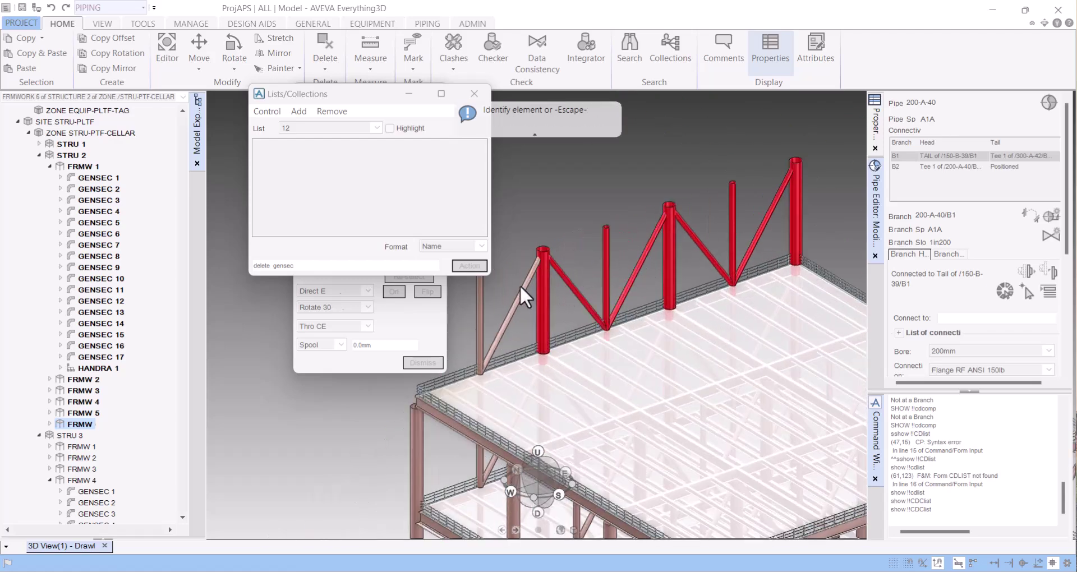
left_click(509, 305)
left_click(480, 301)
key("Escape")
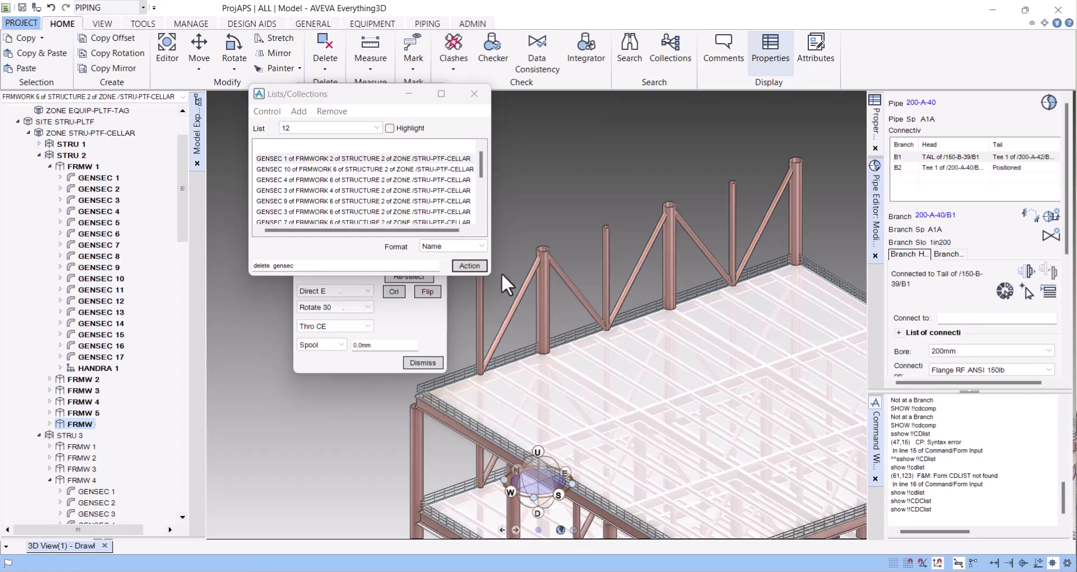
- Run delete gensec on list 12, removing the upper-level handrail posts and braces from the model
left_click(676, 252)
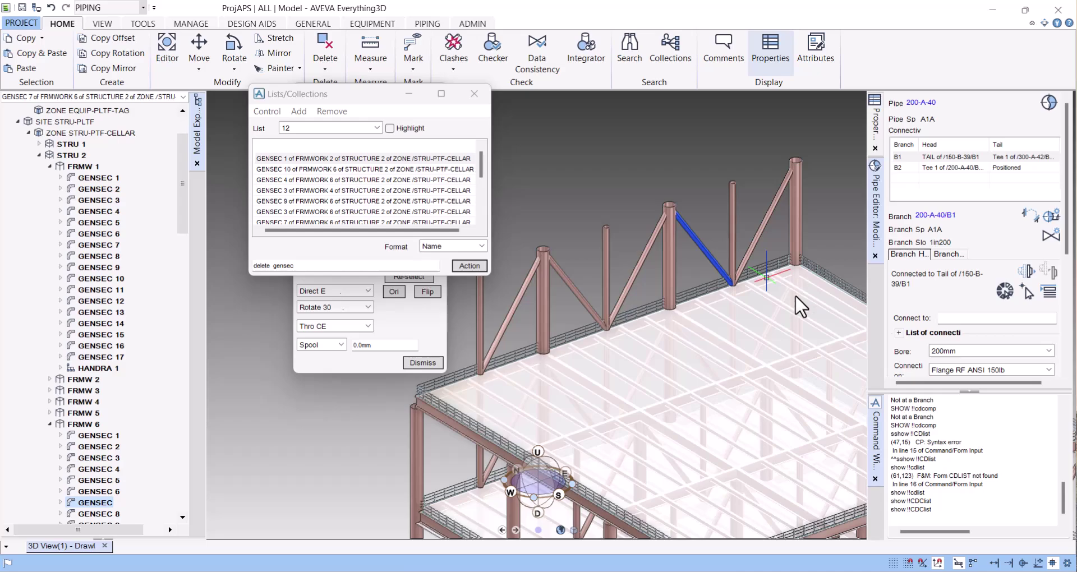
scroll(479, 352, "down", 3)
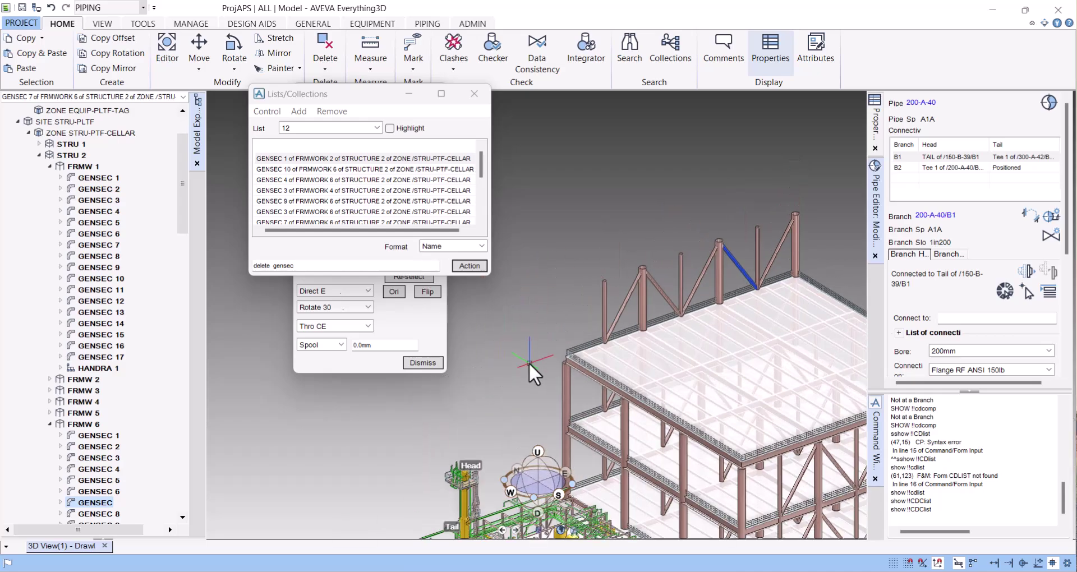
left_click(469, 266)
scroll(587, 308, "down", 3)
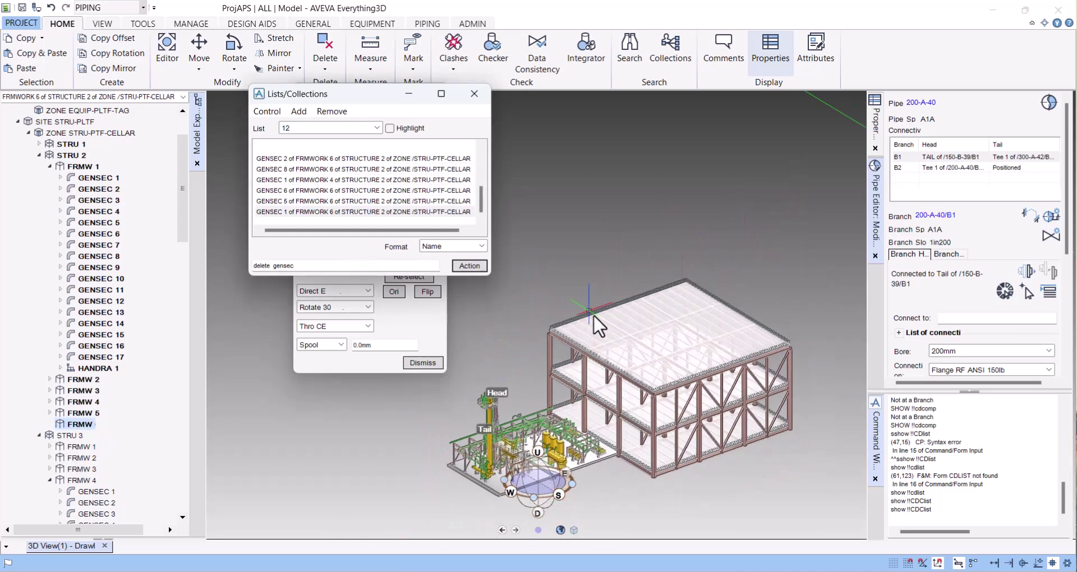
scroll(587, 308, "down", 2)
left_click_drag(371, 96, 612, 138)
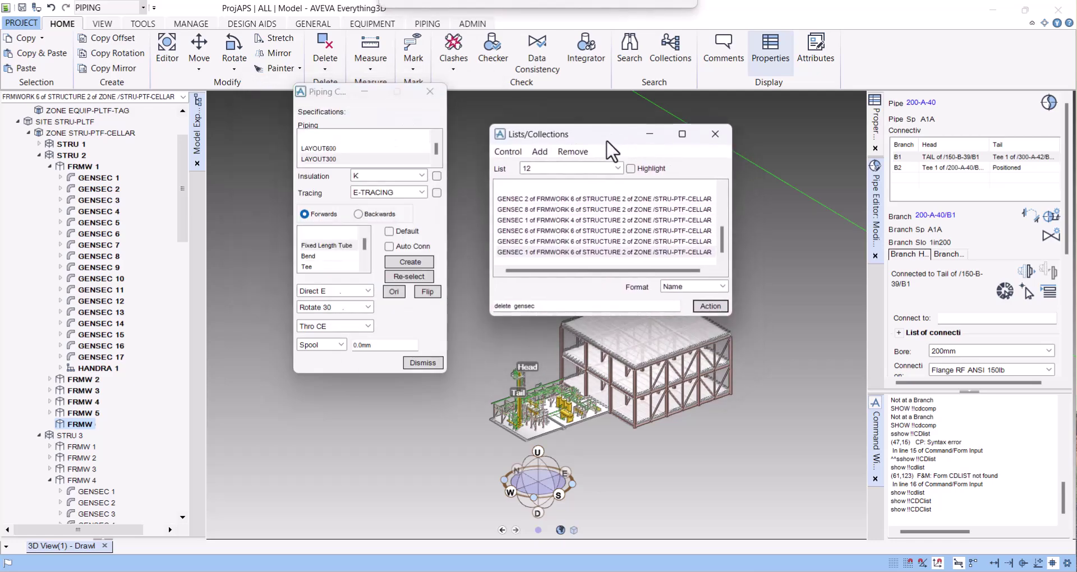